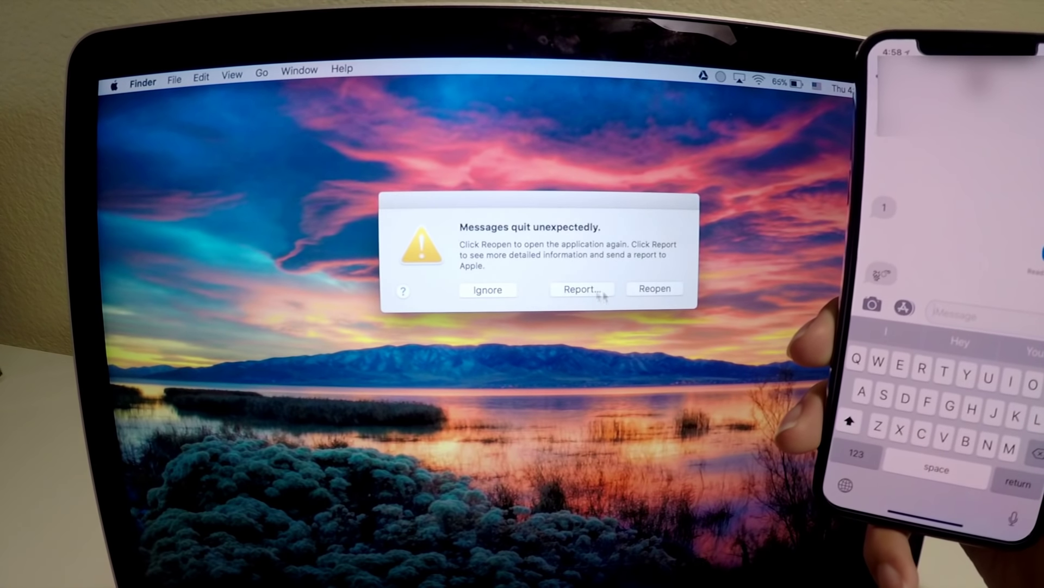
# Reopen Messages three times from the 'Messages quit unexpectedly' alert, which keeps returning.
pyautogui.click(670, 287)
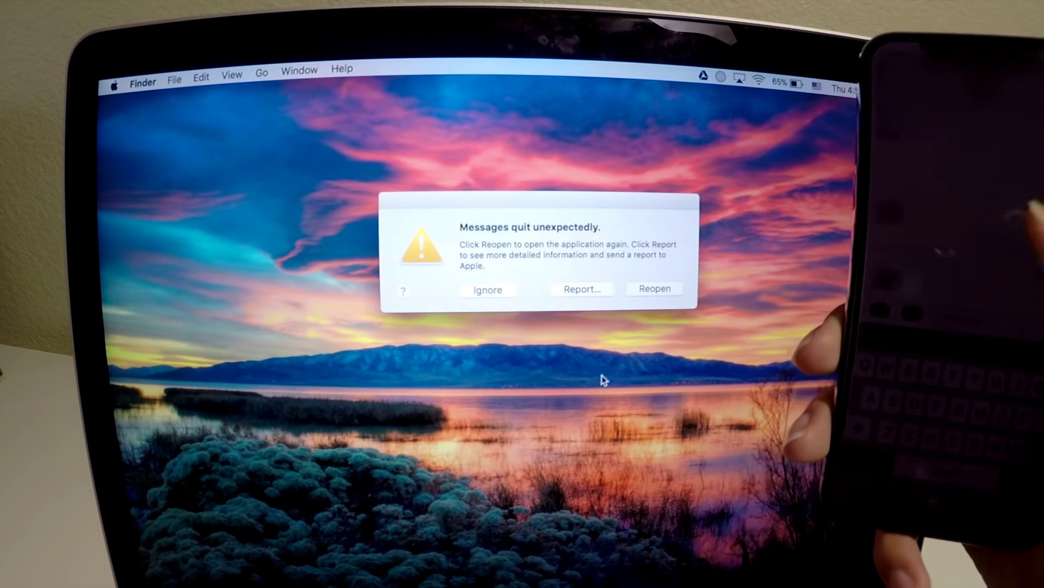
pyautogui.click(669, 288)
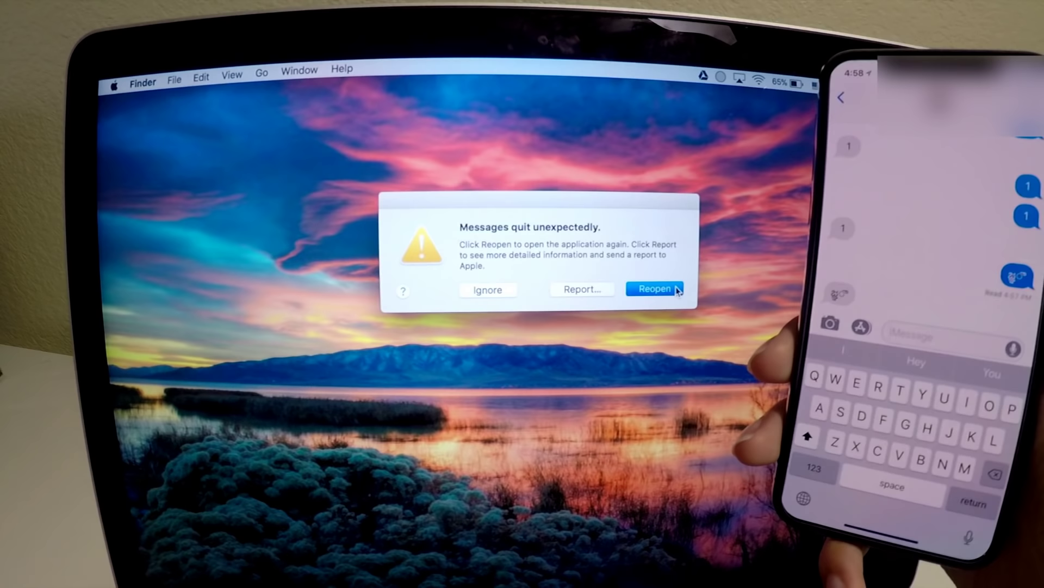
pyautogui.click(678, 290)
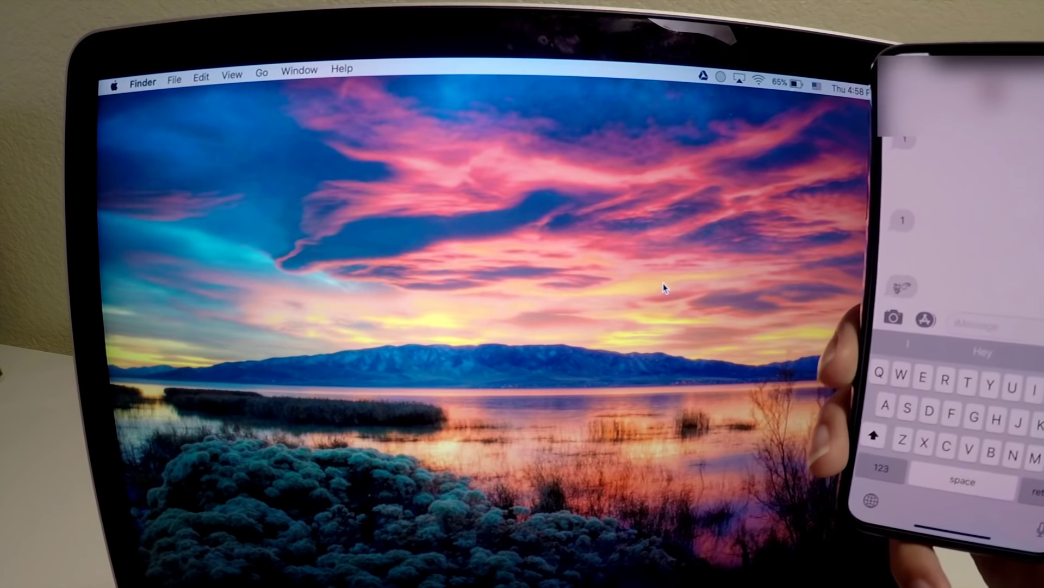
# Reopen Messages again after its latest crash on the Mac.
pyautogui.click(661, 290)
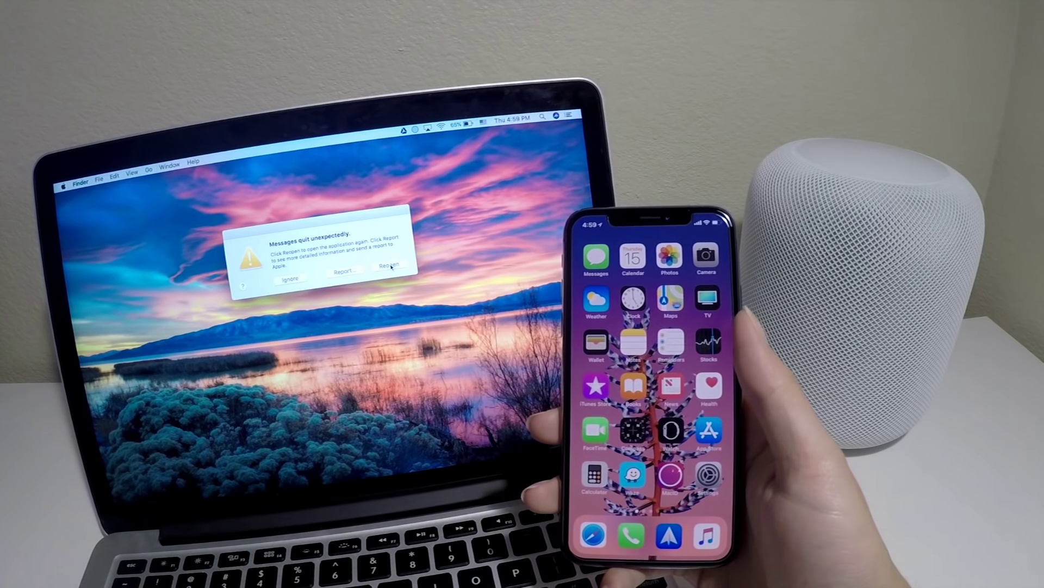
# Reopen Messages from the crash alert so its conversation window comes back.
pyautogui.click(393, 267)
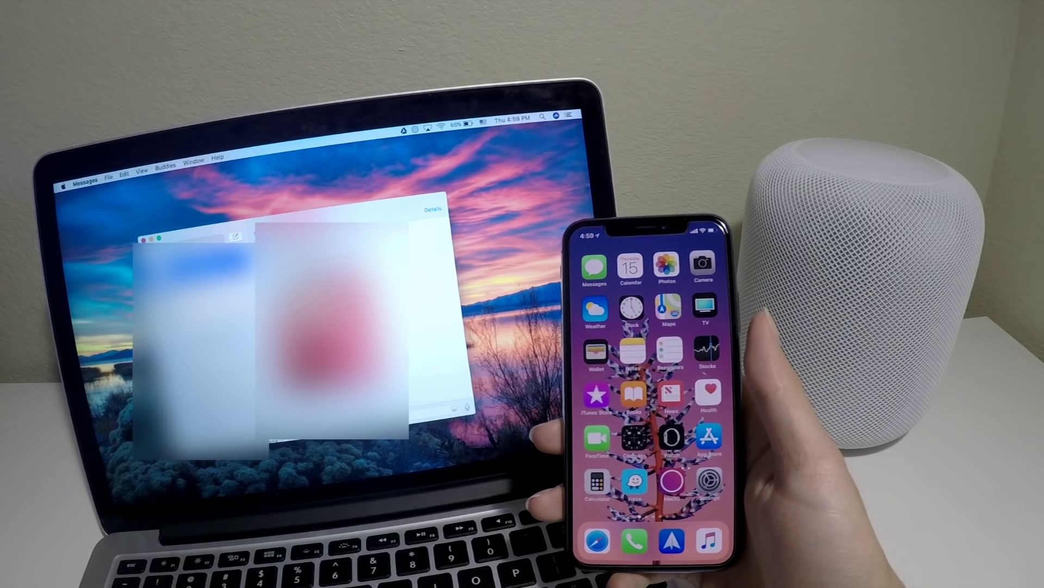
pyautogui.click(144, 240)
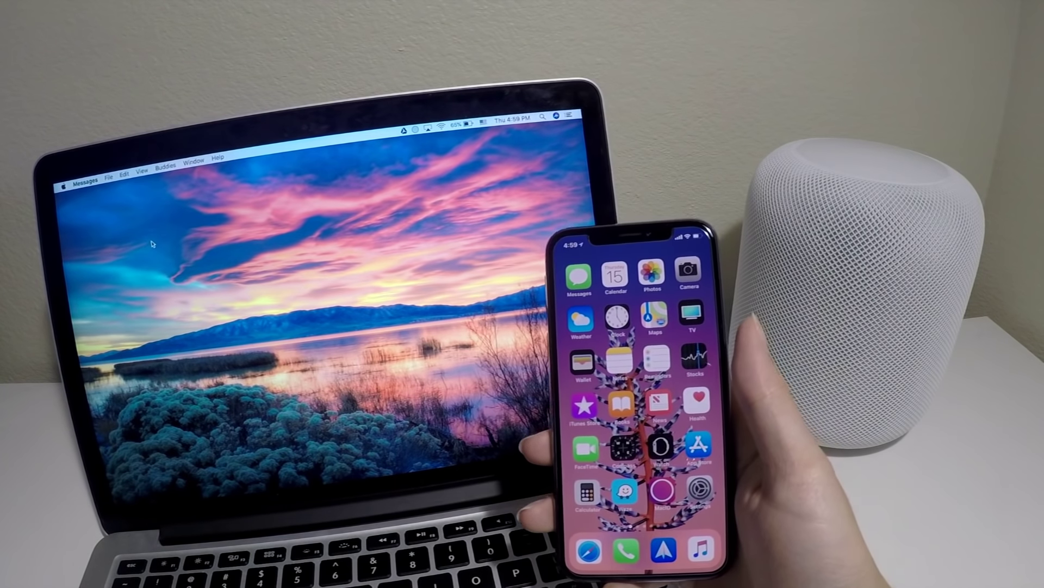